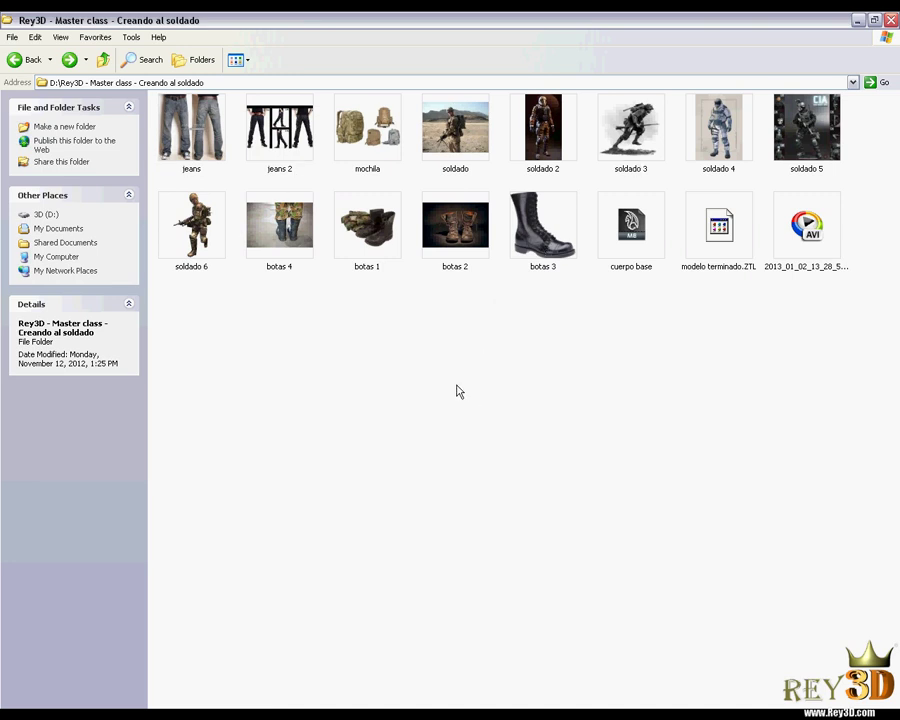
Step: Open the jeans reference photo and page through jeans 2, mochila and soldado
{"action": "double_click", "coordinate": [176, 152]}
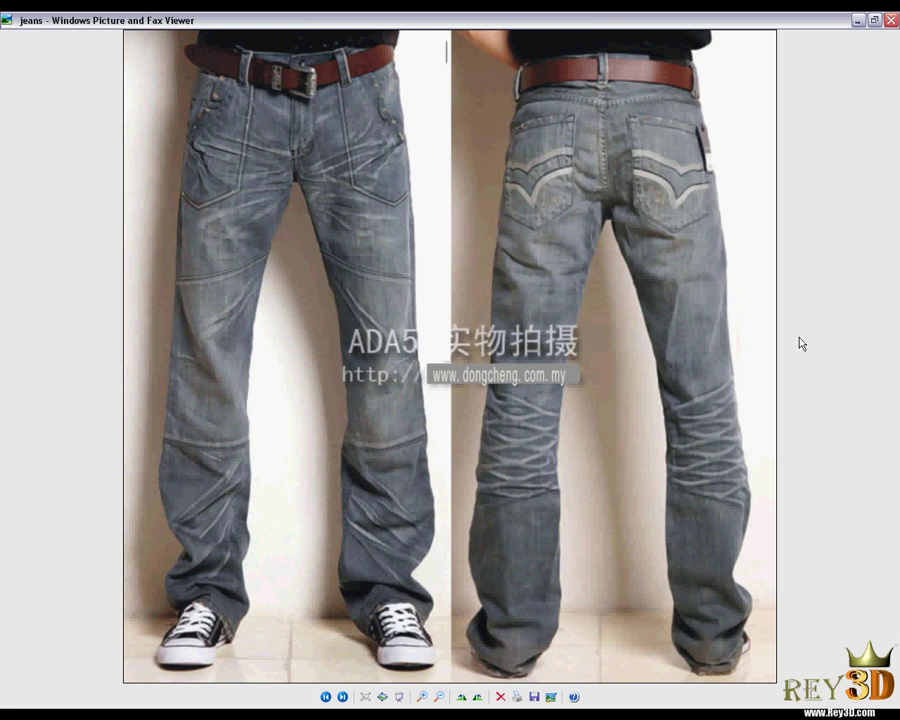
{"action": "key", "text": "Right"}
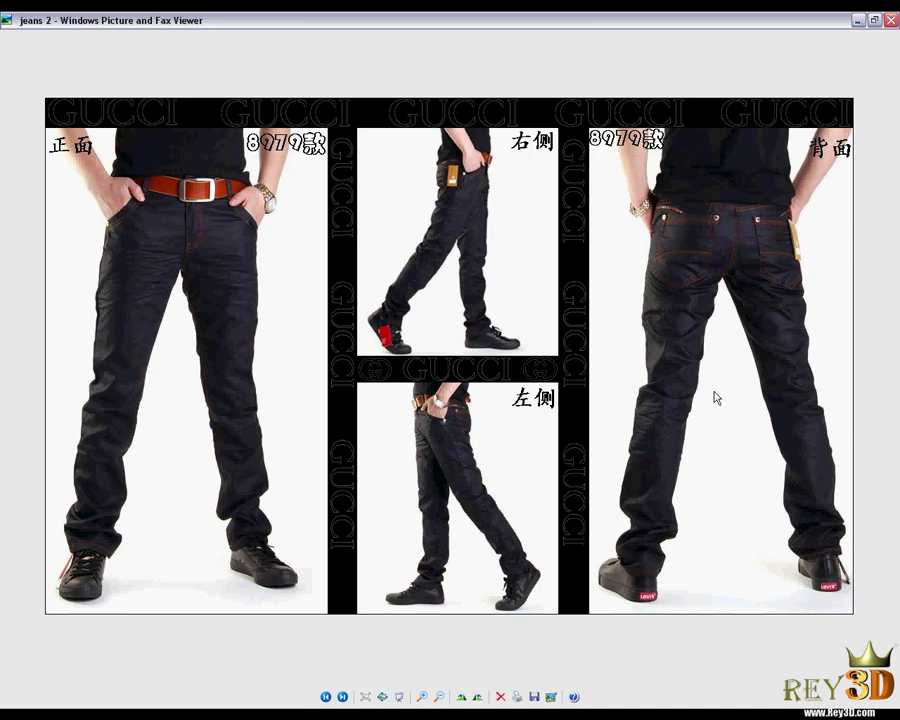
{"action": "key", "text": "Right"}
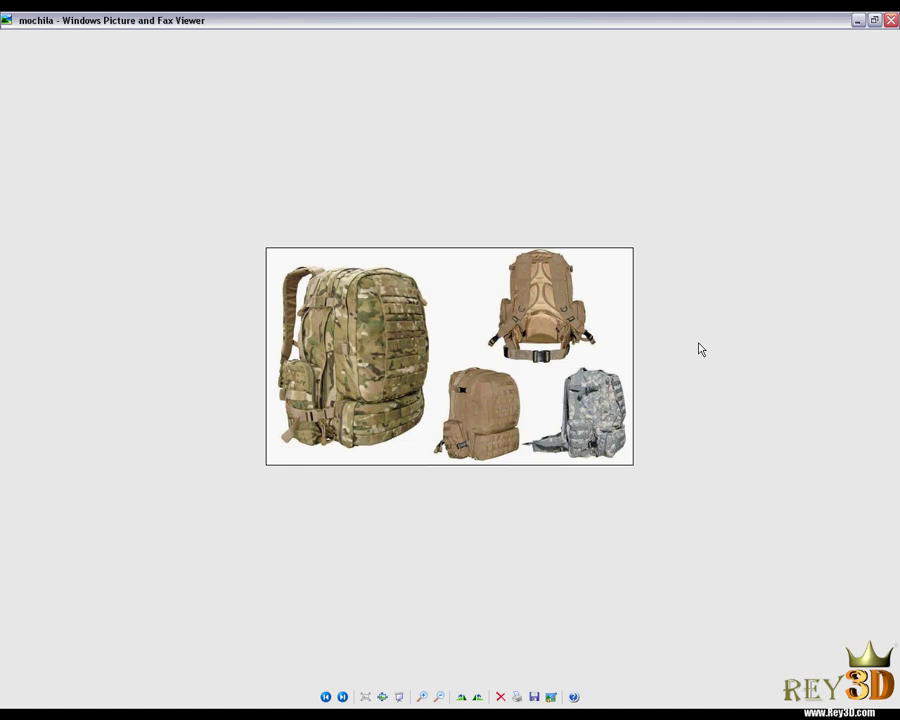
{"action": "key", "text": "Right"}
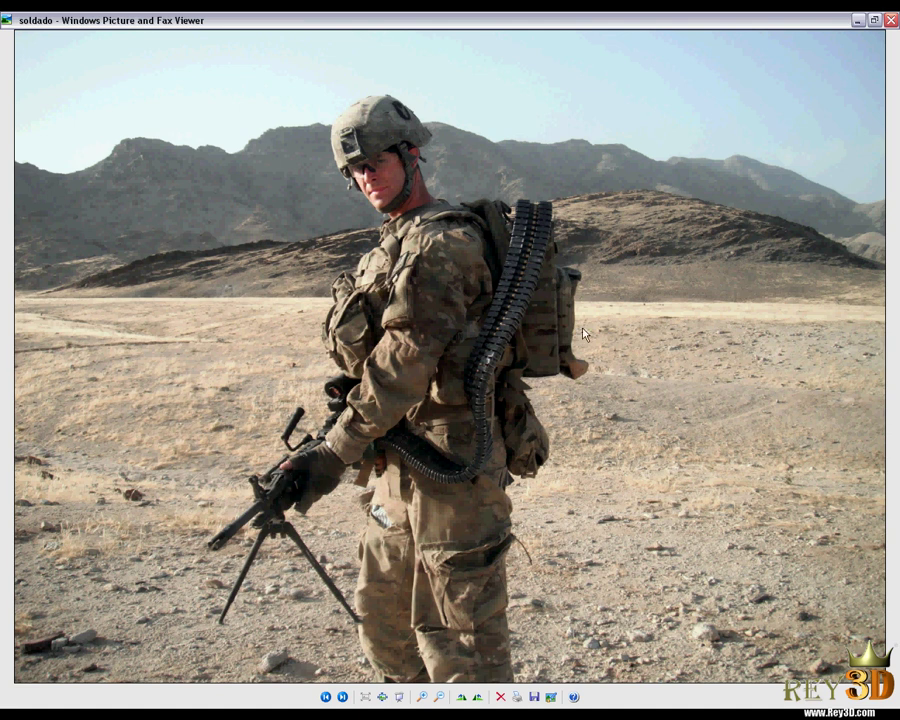
Step: Page through the soldado 2 to soldado 6 reference pictures
{"action": "key", "text": "Right"}
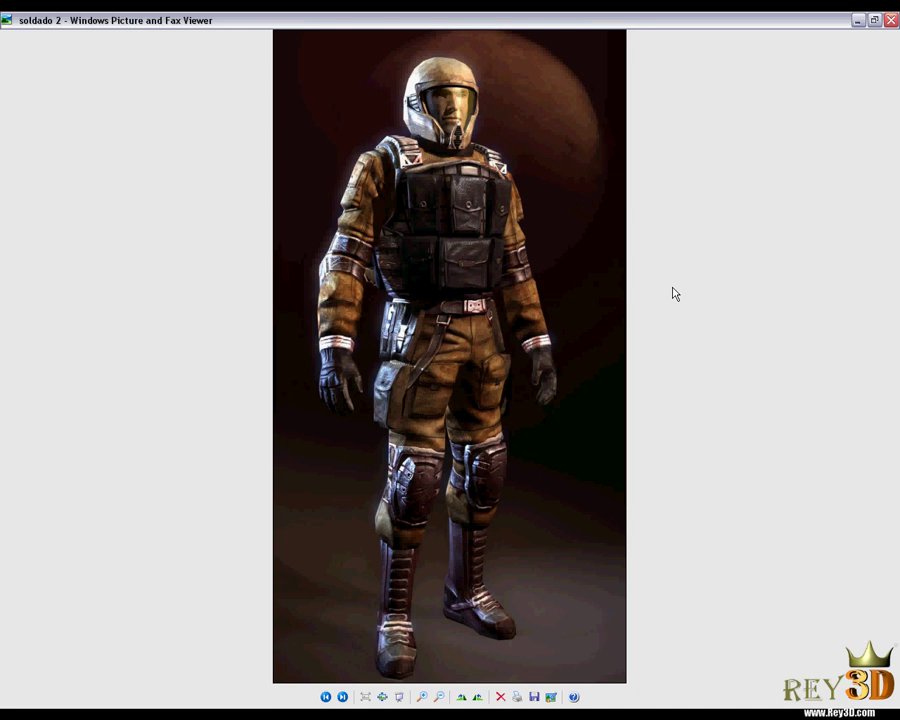
{"action": "key", "text": "Right"}
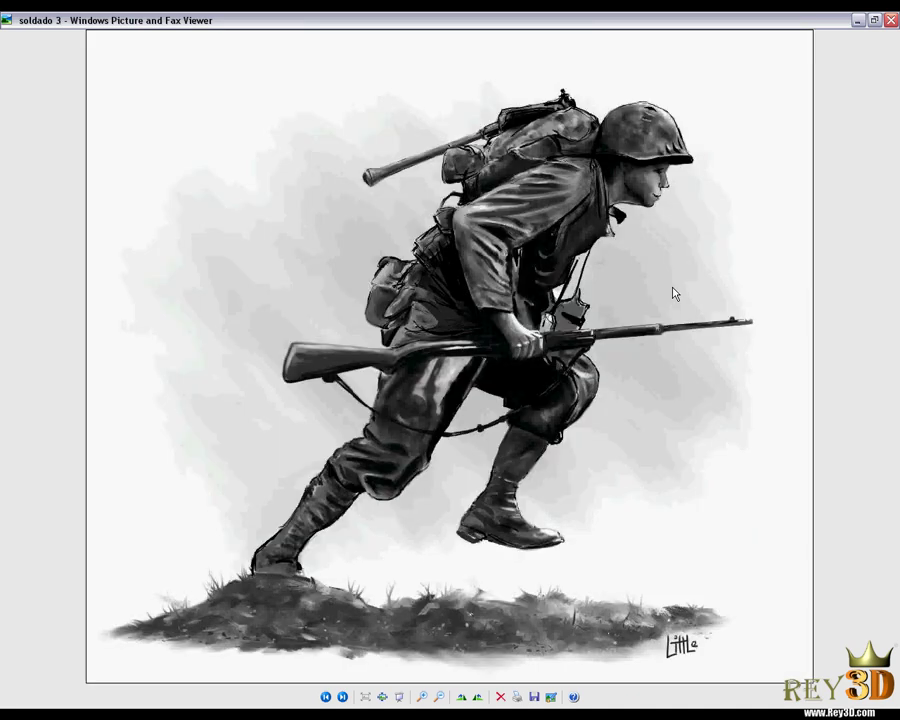
{"action": "key", "text": "Right"}
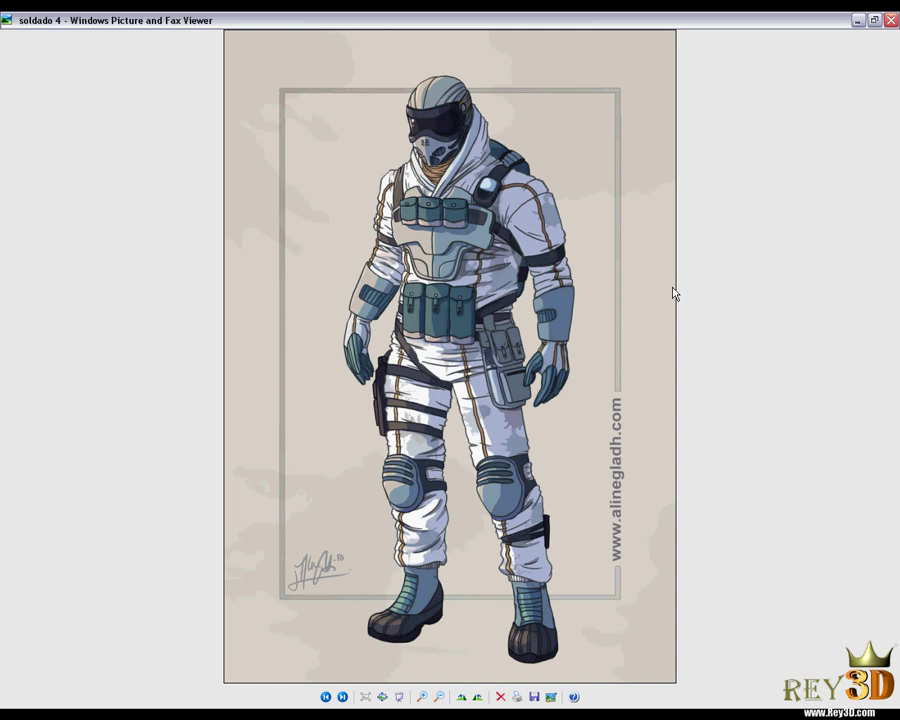
{"action": "key", "text": "Right"}
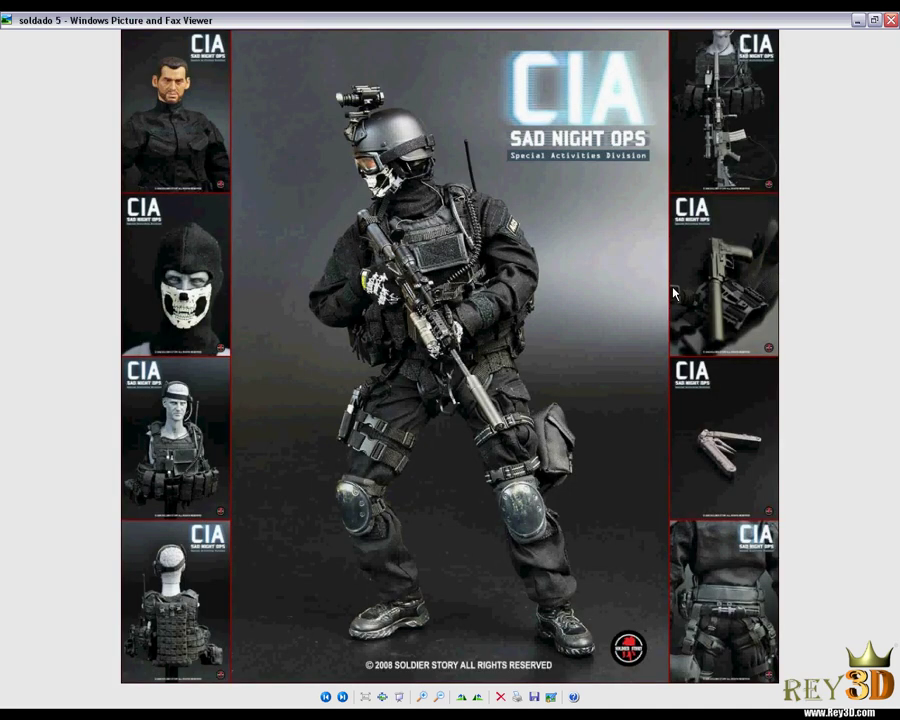
{"action": "key", "text": "Right"}
Step: Review the four botas boot photos, then close the viewer
{"action": "key", "text": "Right"}
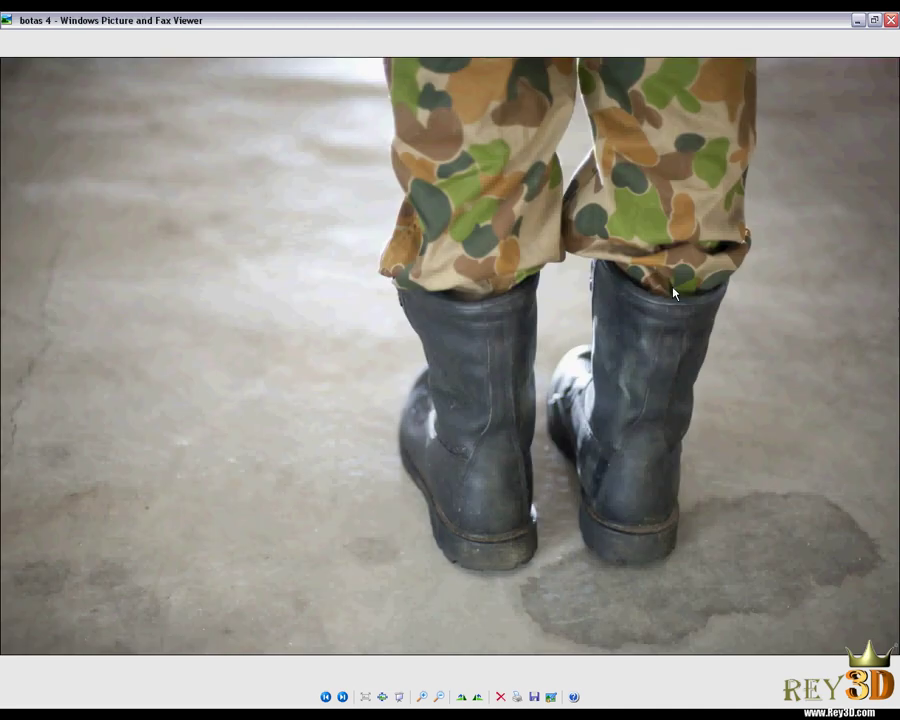
{"action": "key", "text": "Right"}
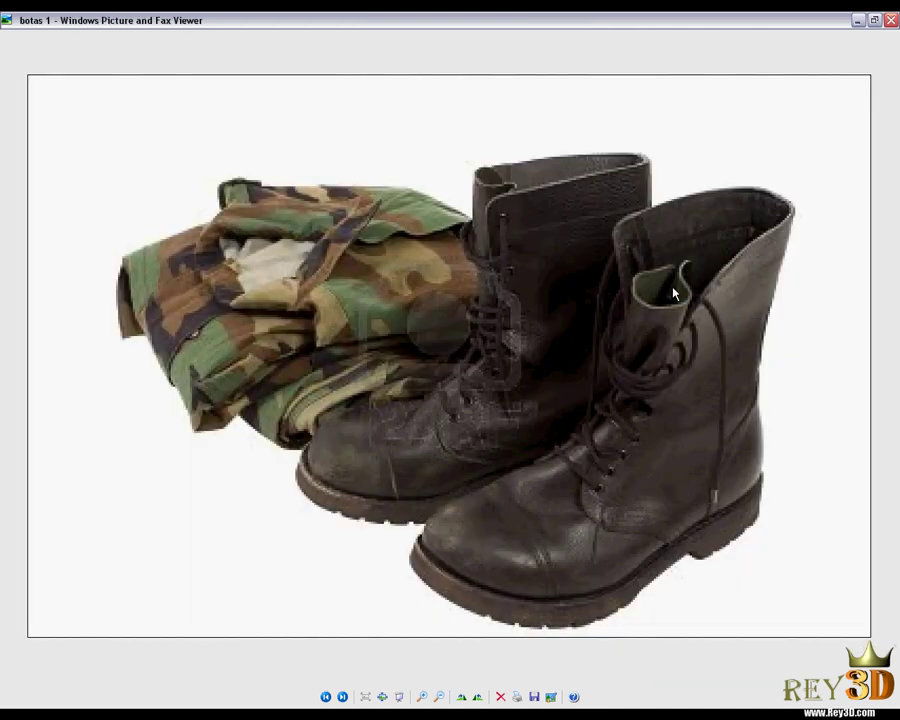
{"action": "key", "text": "Right"}
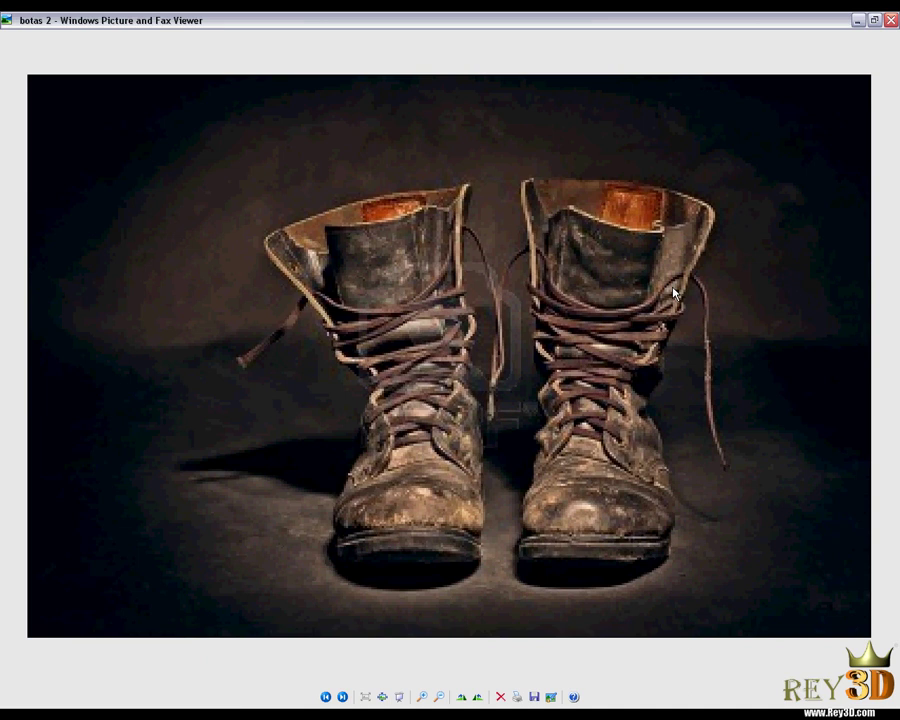
{"action": "key", "text": "Right"}
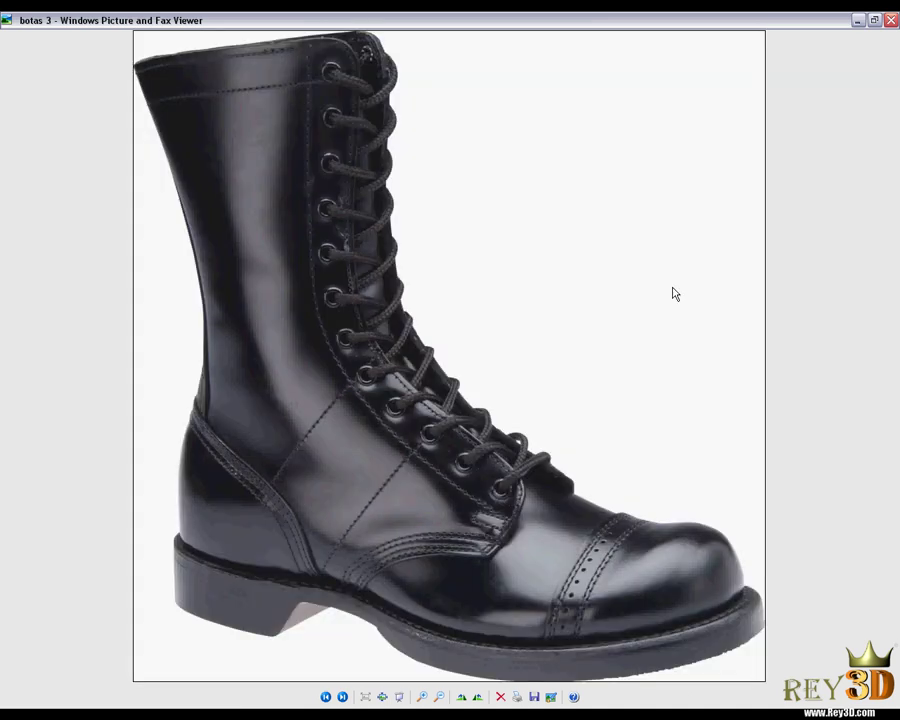
{"action": "key", "text": "Right"}
{"action": "key", "text": "Right"}
{"action": "key", "text": "Left"}
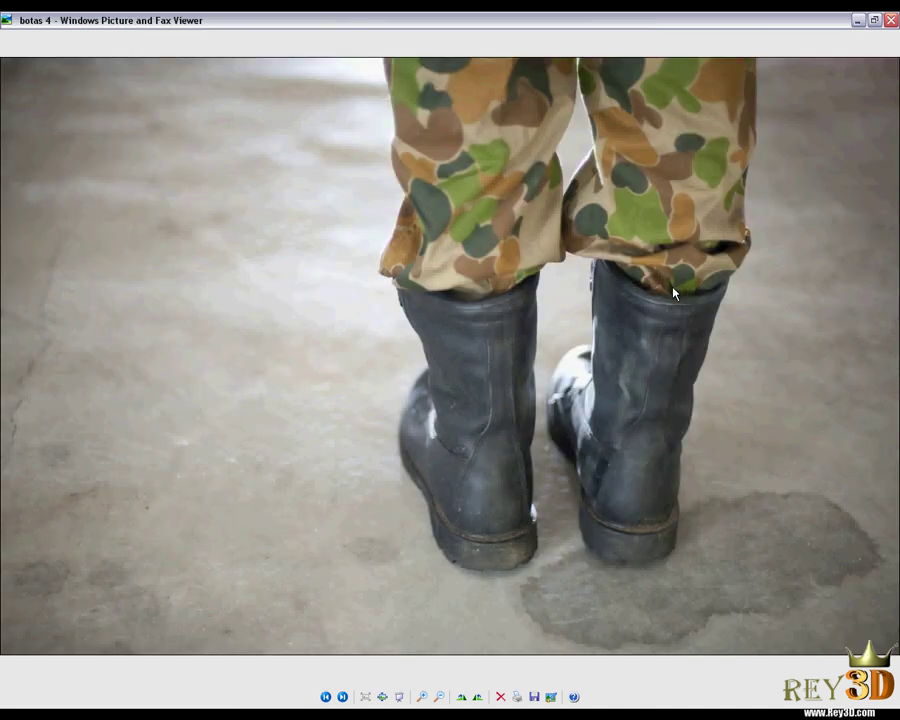
{"action": "key", "text": "Right"}
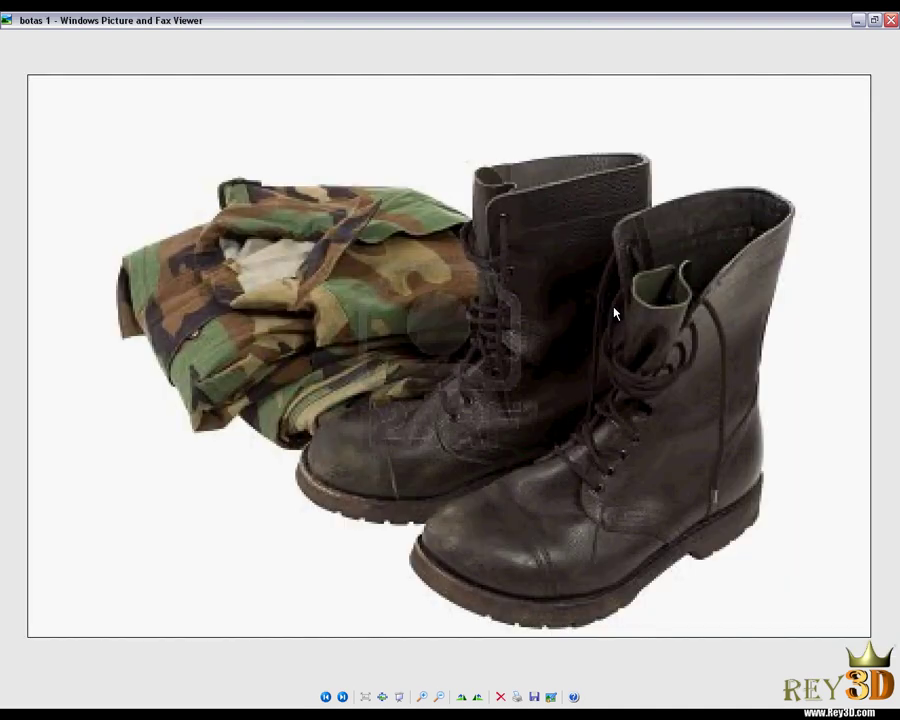
{"action": "key", "text": "Right"}
{"action": "key", "text": "Right"}
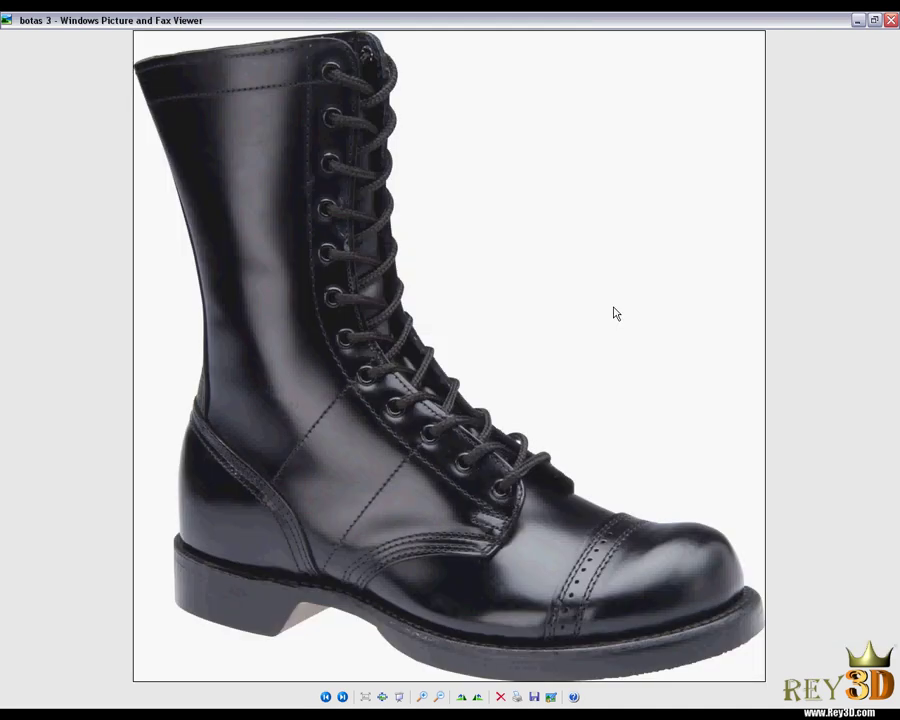
{"action": "key", "text": "Right"}
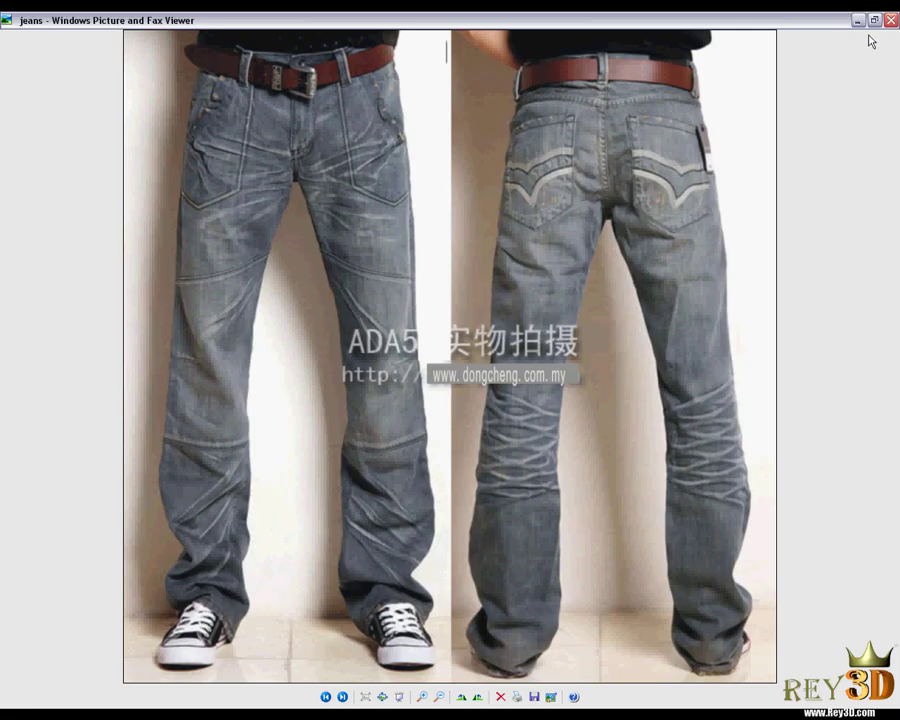
{"action": "key", "text": "alt+F4"}
Step: Drag across the empty Maya perspective view with its ground grid
{"action": "mouse_move", "coordinate": [476, 474]}
{"action": "left_mouse_down"}
{"action": "mouse_move", "coordinate": [545, 372]}
{"action": "mouse_move", "coordinate": [535, 425]}
{"action": "left_mouse_up"}
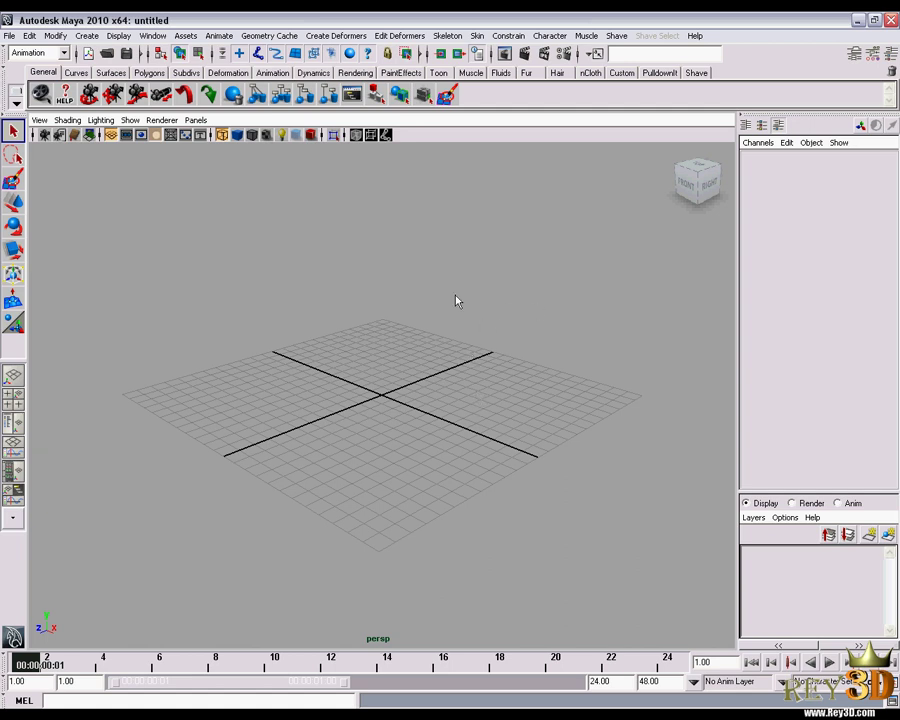
Step: Open cuerpo base.mb without saving the empty scene and orbit around the body
{"action": "key", "text": "ctrl+o"}
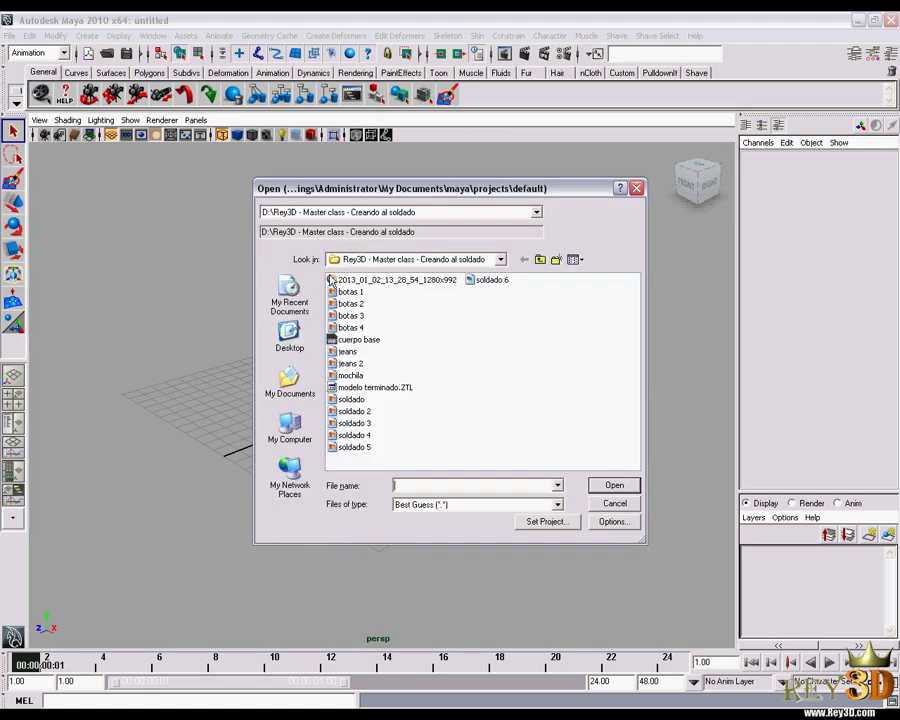
{"action": "left_click", "coordinate": [373, 341]}
{"action": "left_click", "coordinate": [614, 485]}
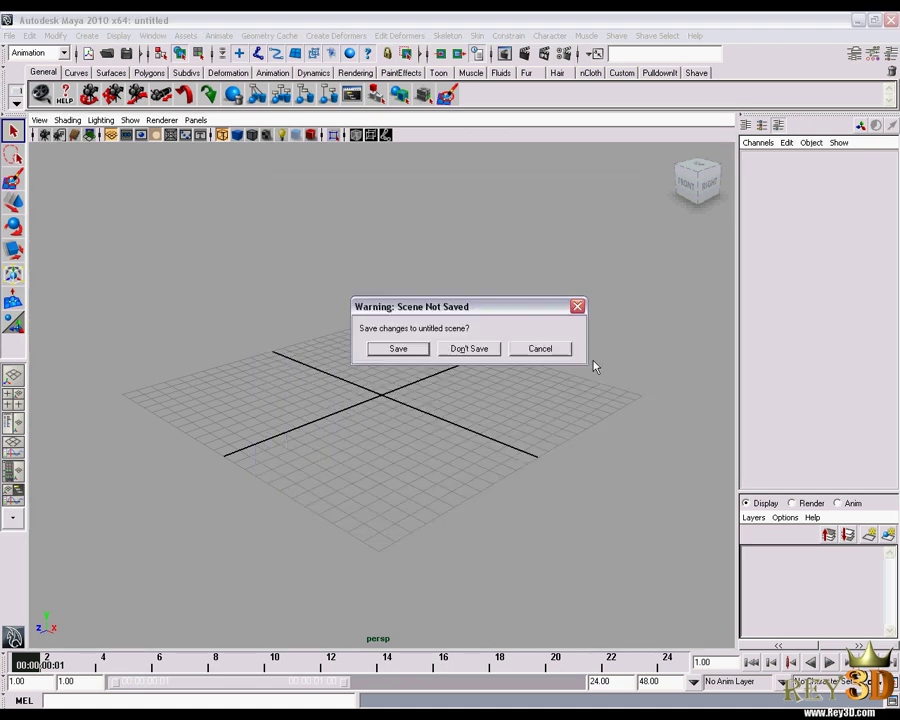
{"action": "left_click", "coordinate": [468, 348]}
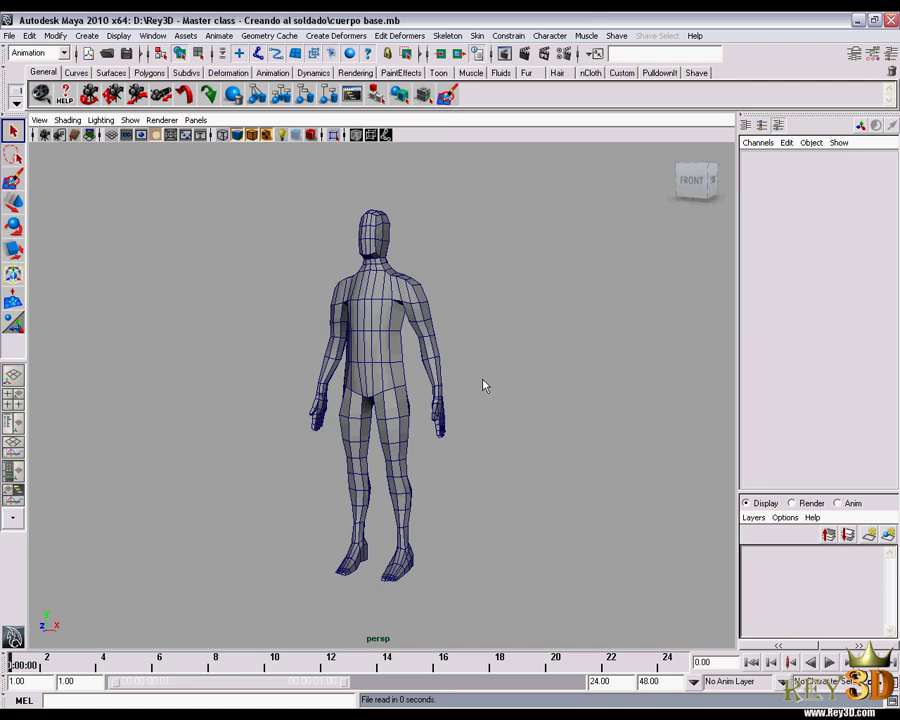
{"action": "mouse_move", "coordinate": [483, 385]}
{"action": "left_mouse_down", "text": "alt"}
{"action": "mouse_move", "coordinate": [404, 342]}
{"action": "mouse_move", "coordinate": [534, 342]}
{"action": "mouse_move", "coordinate": [362, 343]}
{"action": "mouse_move", "coordinate": [468, 360]}
{"action": "mouse_move", "coordinate": [295, 354]}
{"action": "mouse_move", "coordinate": [462, 346]}
{"action": "mouse_move", "coordinate": [593, 311]}
{"action": "mouse_move", "coordinate": [452, 374]}
{"action": "mouse_move", "coordinate": [528, 351]}
{"action": "mouse_move", "coordinate": [510, 360]}
{"action": "mouse_move", "coordinate": [496, 340]}
{"action": "mouse_move", "coordinate": [516, 334]}
{"action": "mouse_move", "coordinate": [444, 343]}
{"action": "mouse_move", "coordinate": [574, 325]}
{"action": "mouse_move", "coordinate": [215, 332]}
{"action": "mouse_move", "coordinate": [459, 337]}
{"action": "left_mouse_up", "text": "alt"}
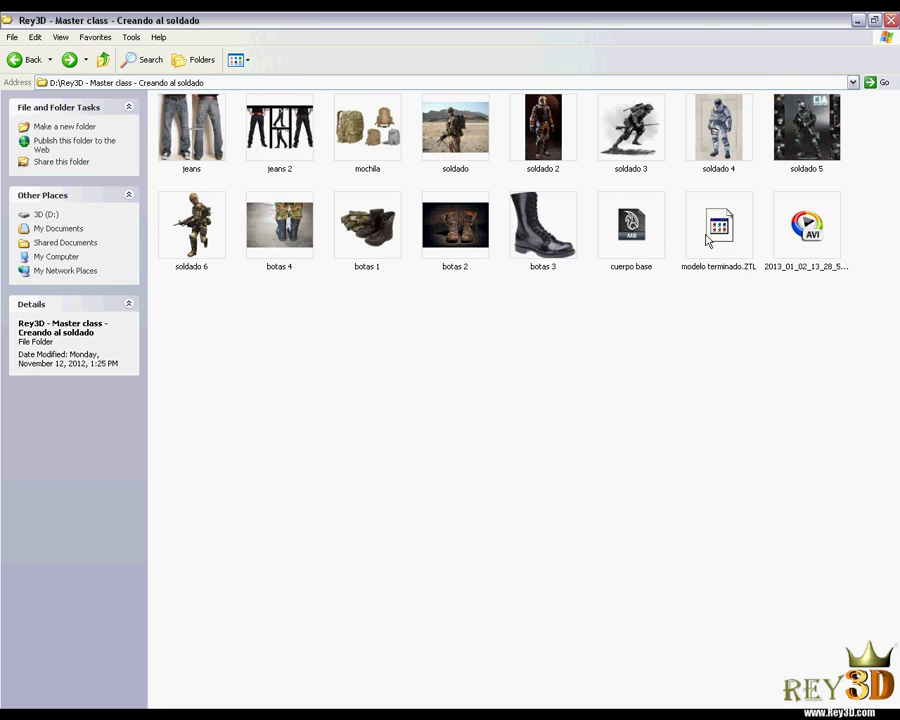
Step: Drag within the Explorer window while moving on to ZBrush 4
{"action": "left_click_drag", "start_coordinate": [620, 371], "coordinate": [650, 452]}
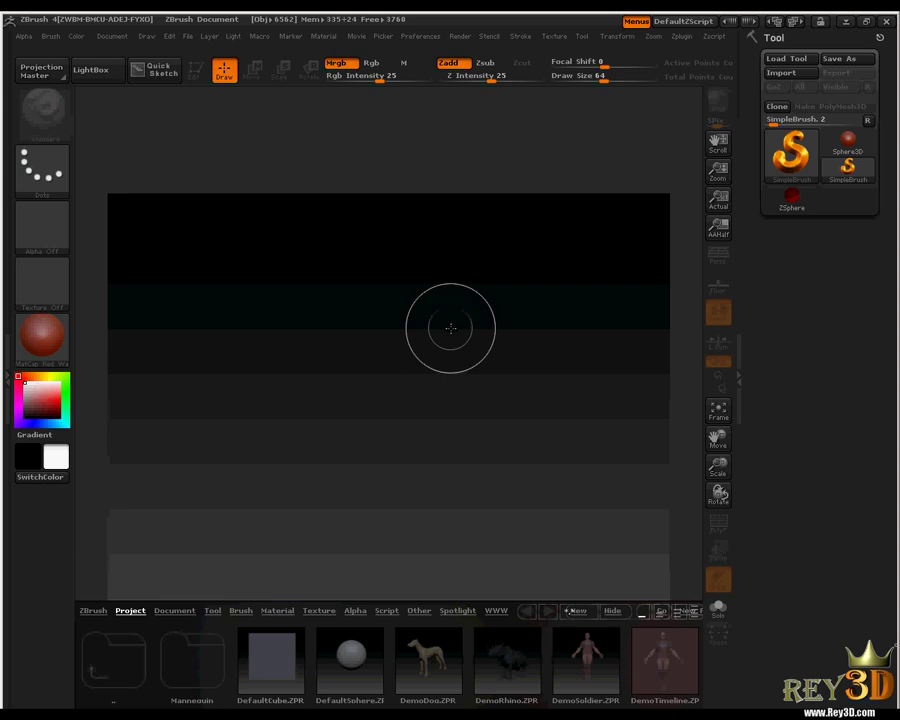
Step: Load modelo terminado.ZTL from the D: Rey3D soldier class folder and draw it upright
{"action": "left_click", "coordinate": [786, 58]}
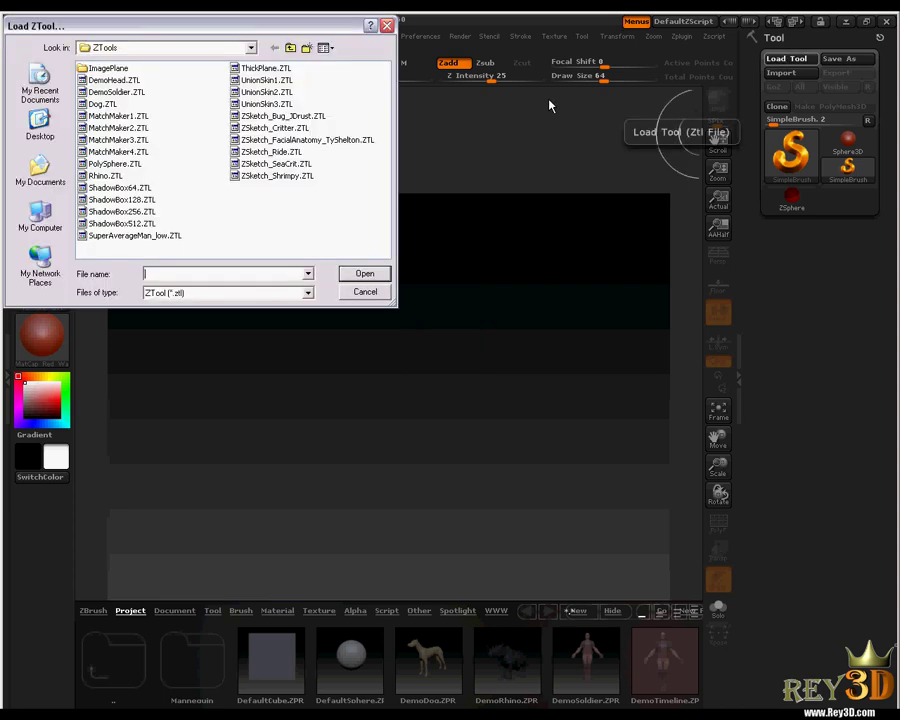
{"action": "mouse_move", "coordinate": [229, 33]}
{"action": "left_mouse_down"}
{"action": "mouse_move", "coordinate": [297, 105]}
{"action": "mouse_move", "coordinate": [325, 110]}
{"action": "left_mouse_up"}
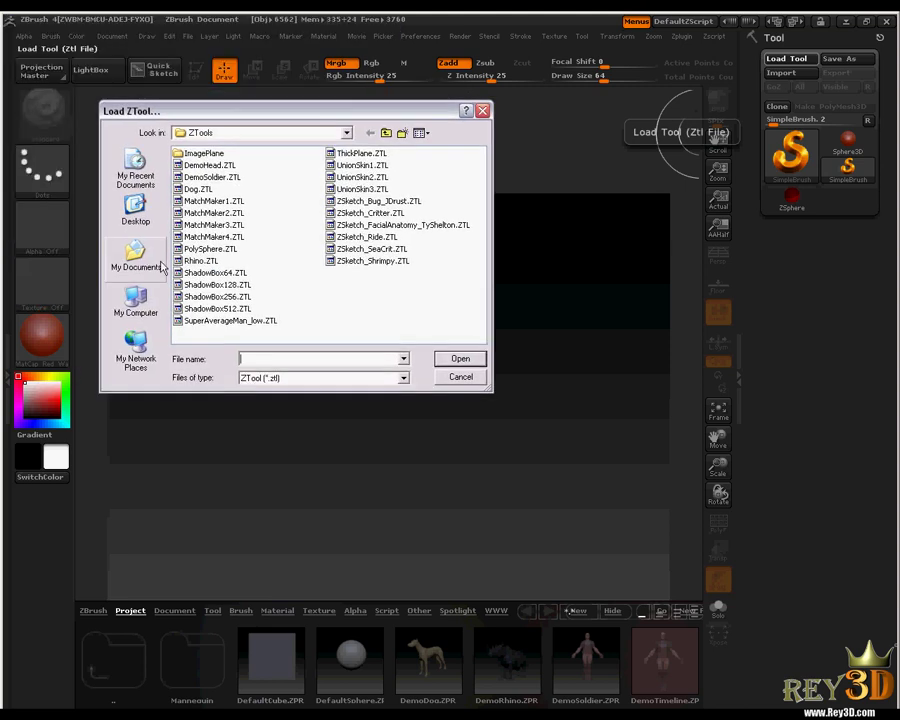
{"action": "left_click", "coordinate": [140, 297]}
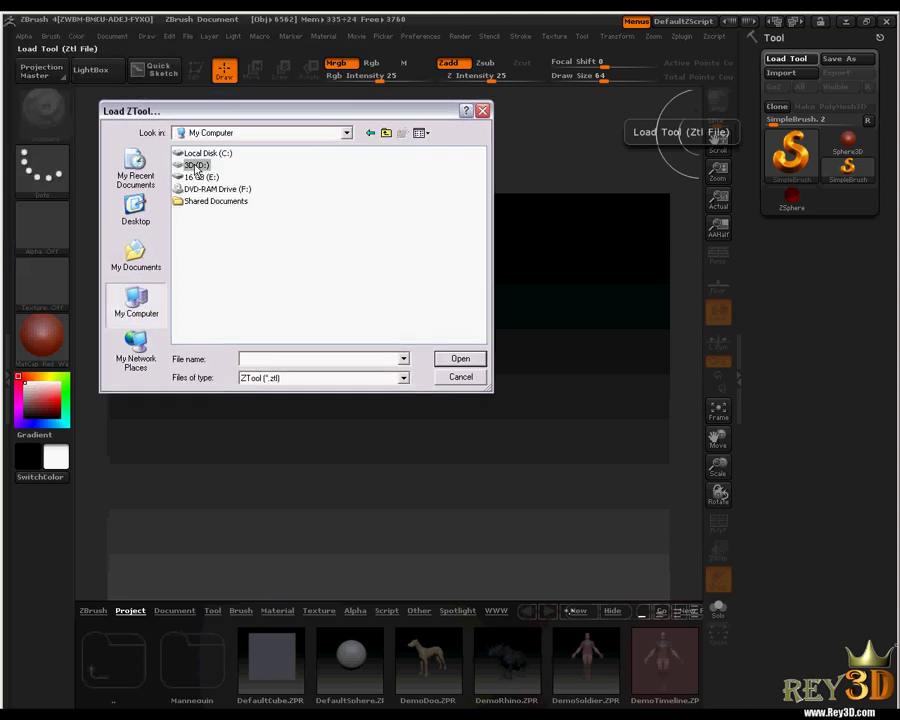
{"action": "double_click", "coordinate": [196, 166]}
{"action": "left_click_drag", "start_coordinate": [286, 338], "coordinate": [380, 338]}
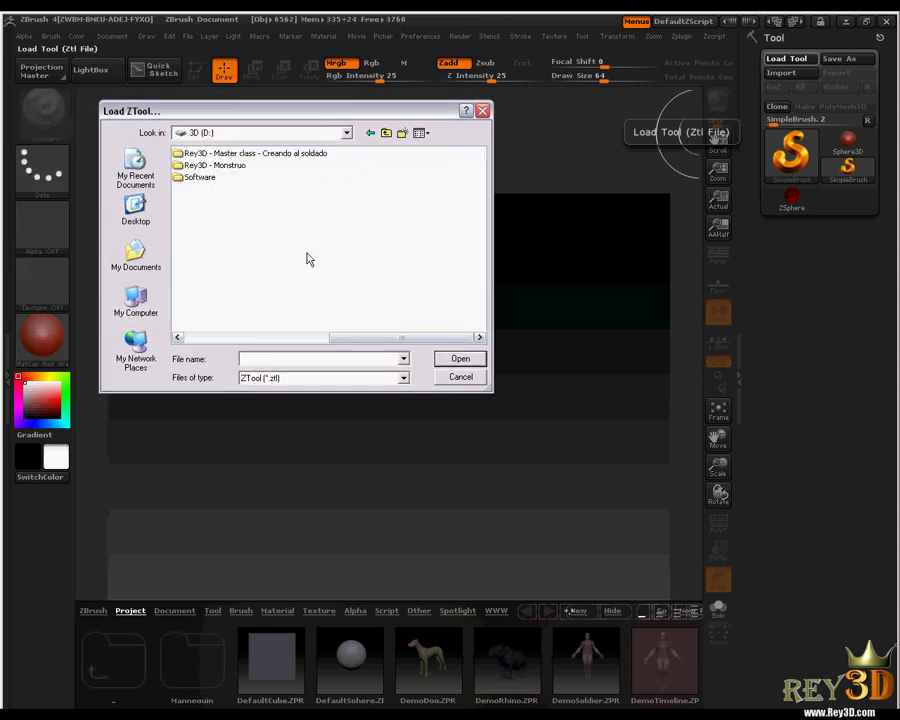
{"action": "double_click", "coordinate": [270, 156]}
{"action": "left_click", "coordinate": [211, 156]}
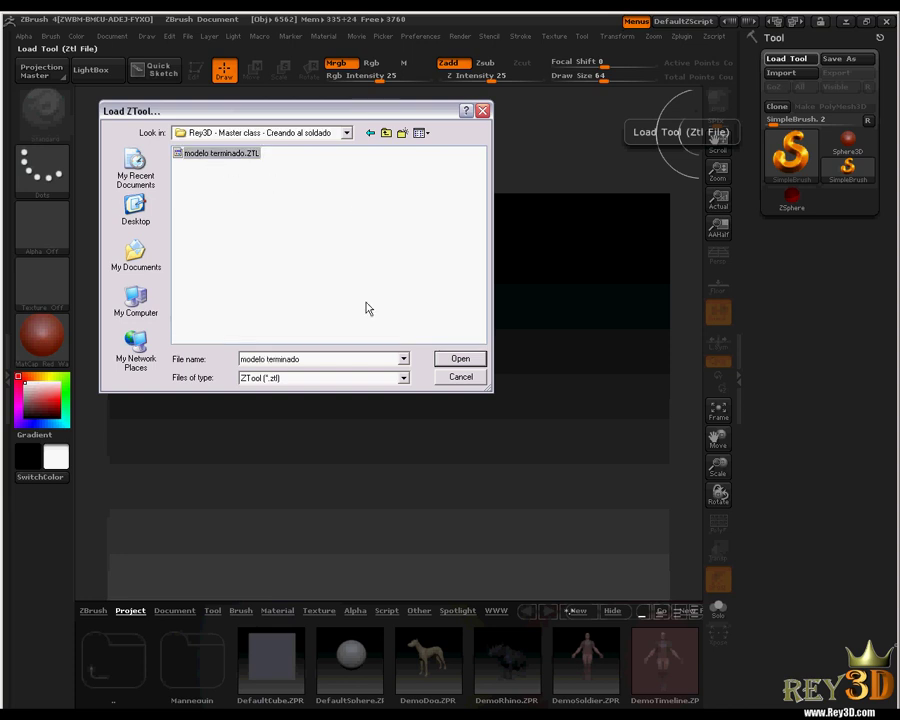
{"action": "left_click", "coordinate": [458, 359]}
{"action": "mouse_move", "coordinate": [378, 366]}
{"action": "left_mouse_down"}
{"action": "mouse_move", "coordinate": [540, 388]}
{"action": "mouse_move", "coordinate": [368, 511]}
{"action": "left_mouse_up"}
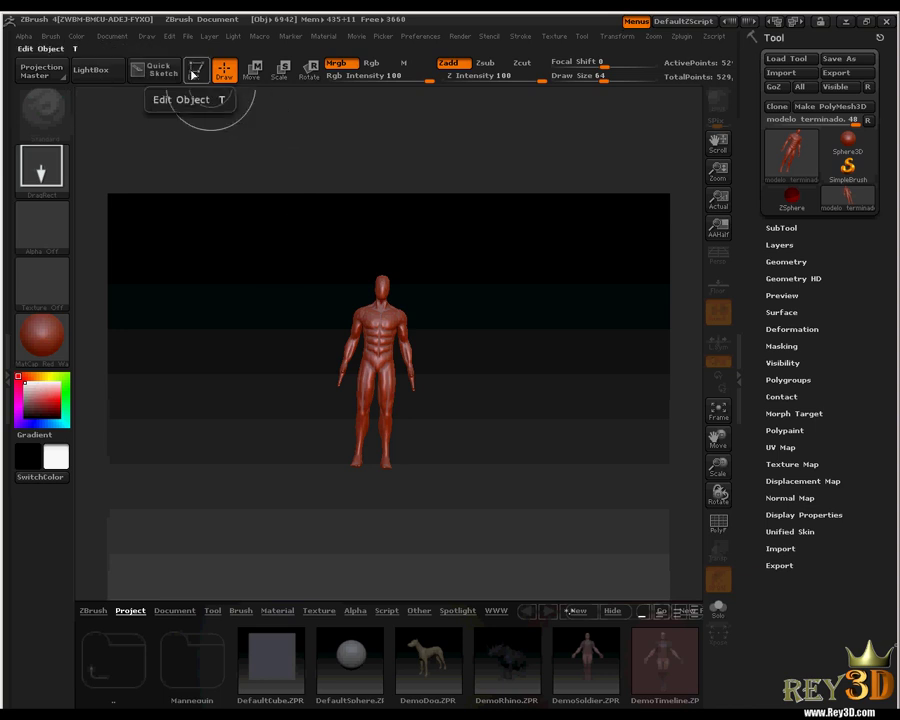
Step: Make the body editable, frame it, apply BasicMaterial and hide LightBox
{"action": "left_click", "coordinate": [193, 74]}
{"action": "key", "text": "f"}
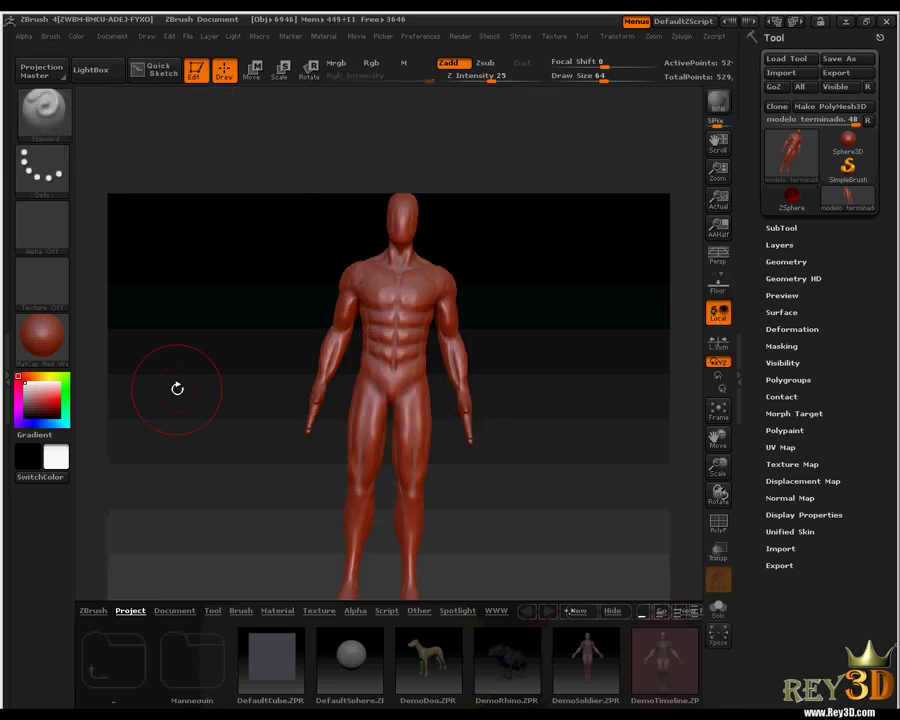
{"action": "left_click", "coordinate": [41, 338]}
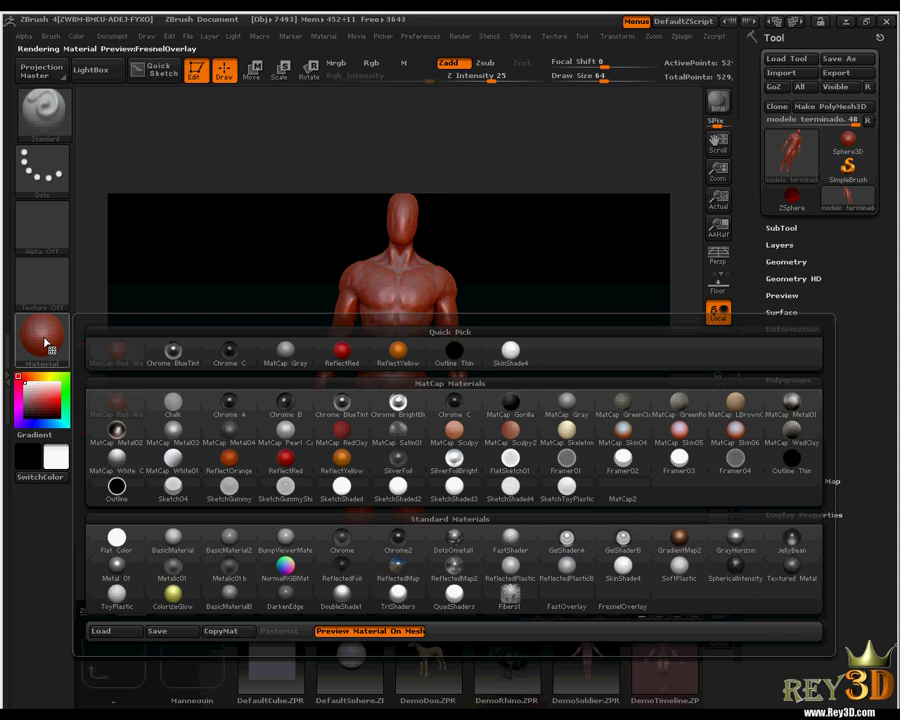
{"action": "left_click", "coordinate": [182, 535]}
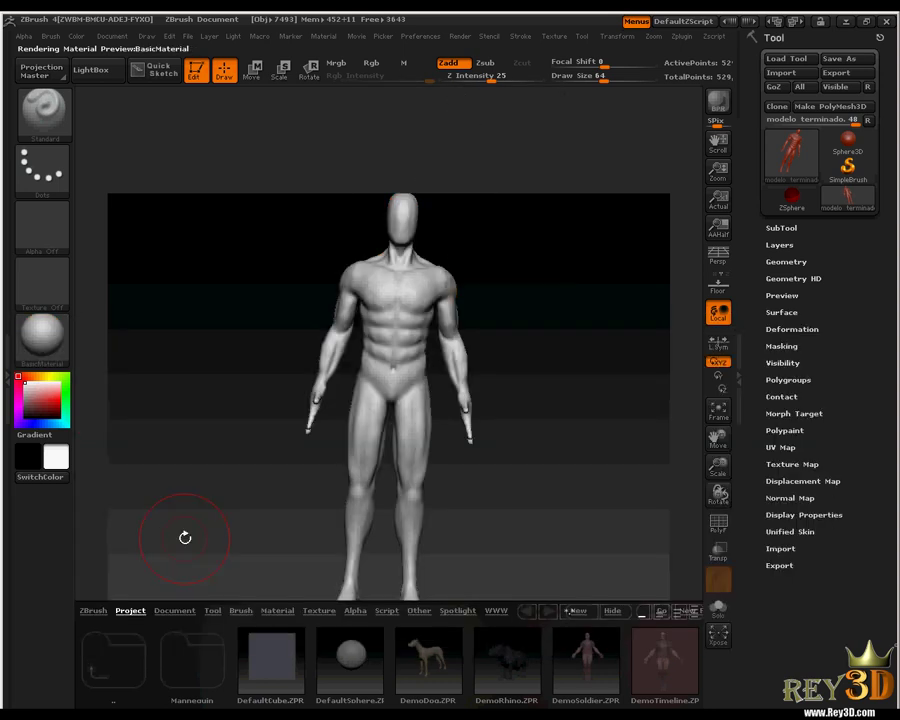
{"action": "left_click", "coordinate": [90, 69]}
Step: Rotate the figure to inspect its front, back and side profiles
{"action": "left_click_drag", "start_coordinate": [555, 372], "coordinate": [534, 367]}
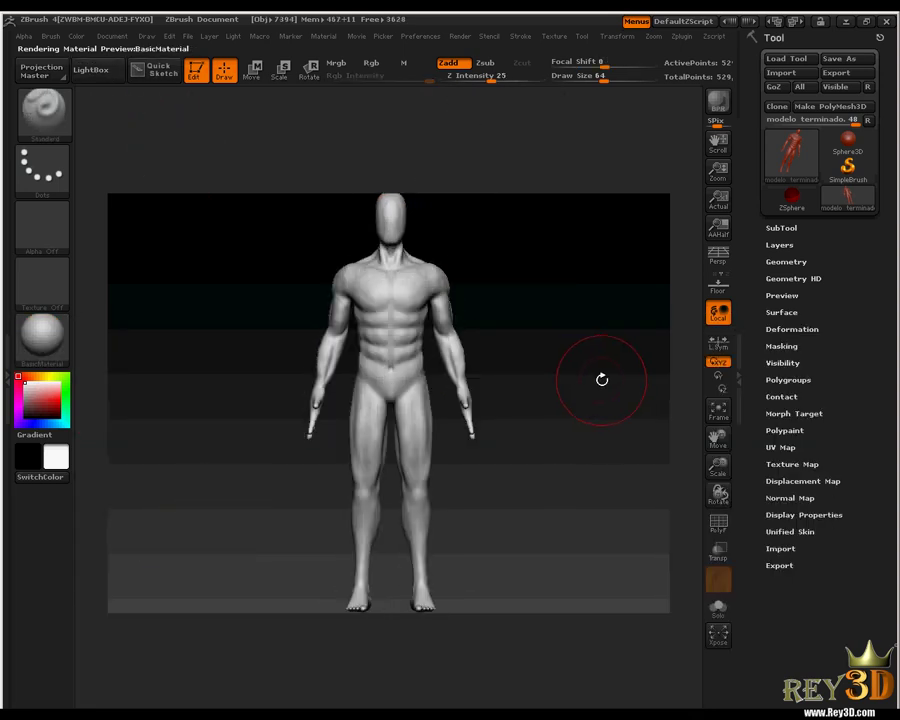
{"action": "left_click_drag", "start_coordinate": [603, 376], "coordinate": [518, 382]}
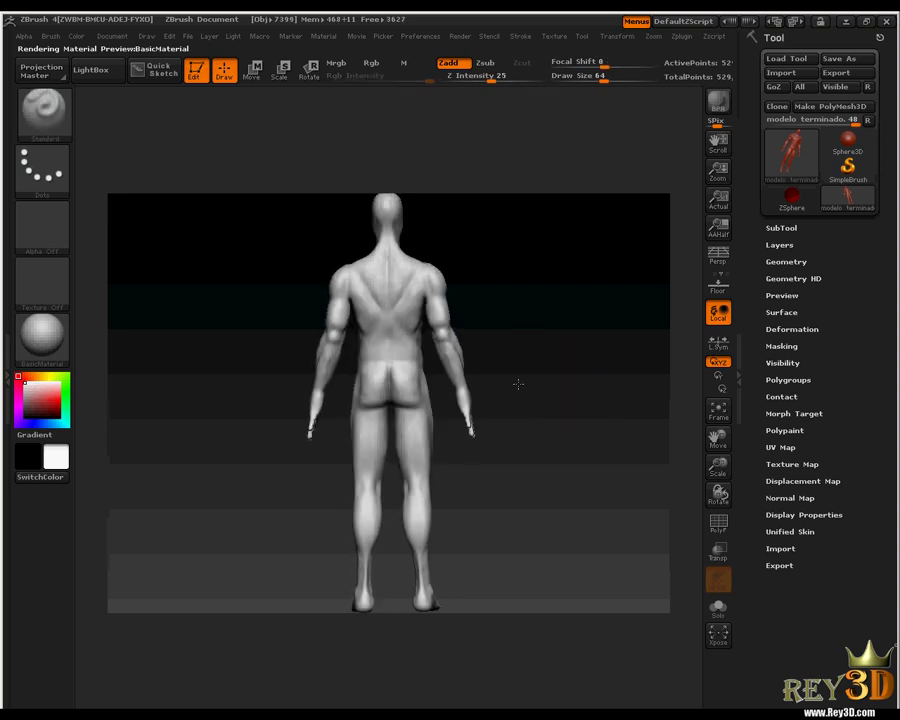
{"action": "mouse_move", "coordinate": [273, 371]}
{"action": "left_mouse_down"}
{"action": "mouse_move", "coordinate": [245, 368]}
{"action": "mouse_move", "coordinate": [367, 382]}
{"action": "left_mouse_up"}
{"action": "mouse_move", "coordinate": [550, 312]}
{"action": "left_mouse_down"}
{"action": "mouse_move", "coordinate": [629, 315]}
{"action": "mouse_move", "coordinate": [597, 315]}
{"action": "mouse_move", "coordinate": [590, 352]}
{"action": "mouse_move", "coordinate": [554, 350]}
{"action": "left_mouse_up"}
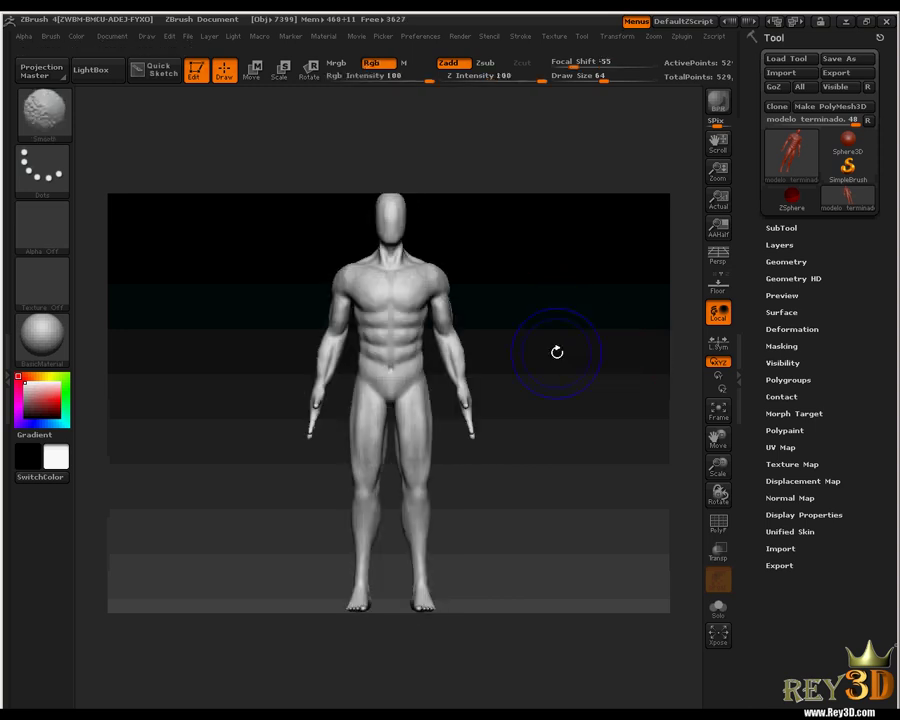
{"action": "left_click_drag", "start_coordinate": [610, 314], "coordinate": [538, 321]}
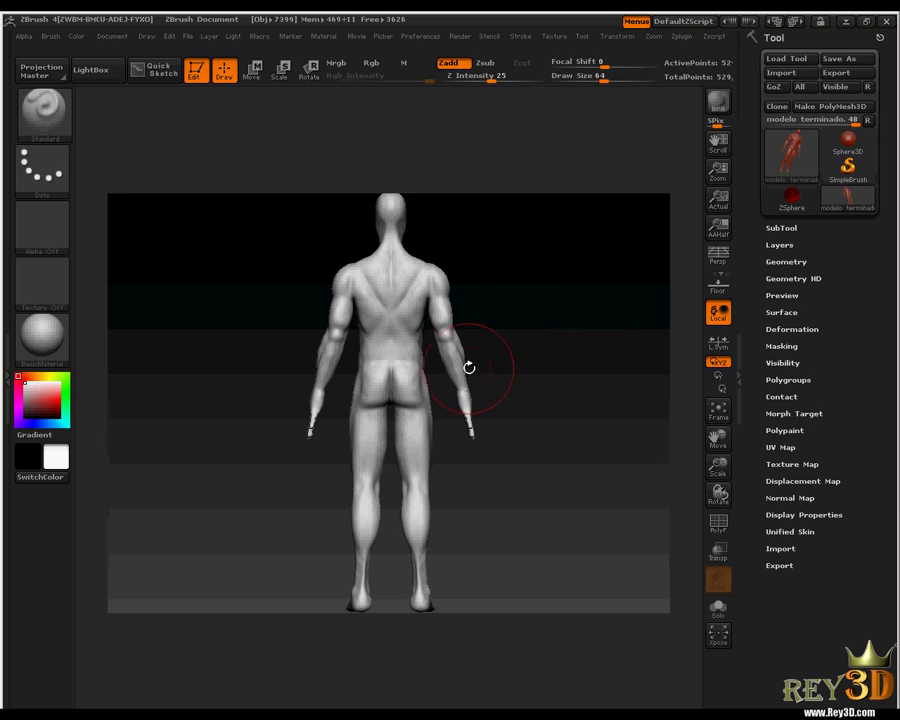
{"action": "mouse_move", "coordinate": [546, 376]}
{"action": "left_mouse_down"}
{"action": "mouse_move", "coordinate": [558, 366]}
{"action": "mouse_move", "coordinate": [429, 367]}
{"action": "mouse_move", "coordinate": [444, 366]}
{"action": "left_mouse_up"}
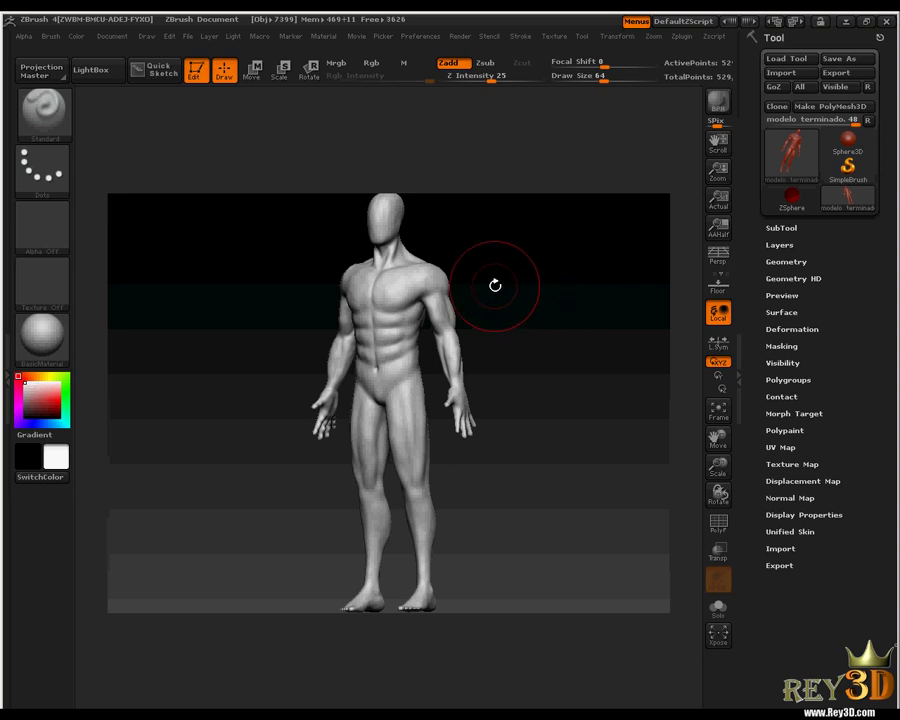
Step: Set ZBrush aside to return to the Rey3D reference folder
{"action": "left_click", "coordinate": [844, 22]}
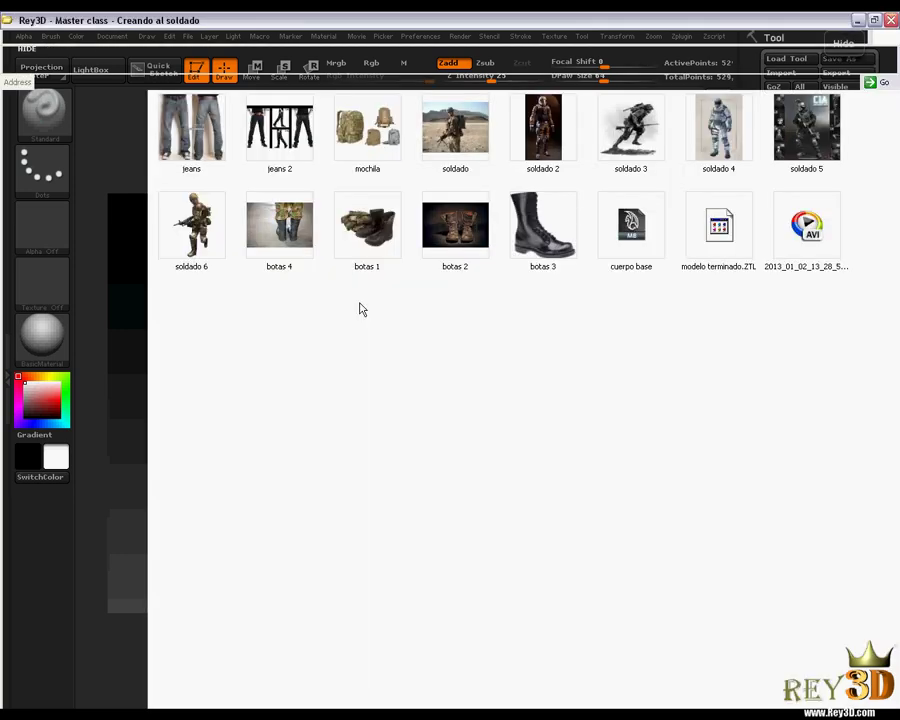